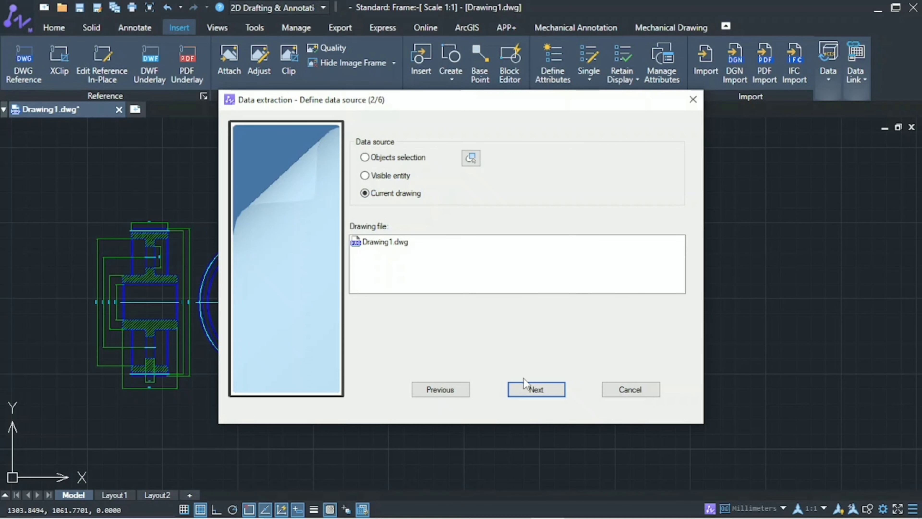
# - Accept the current drawing as the data source and include the Line, Arc and Circle objects in the extraction
pyautogui.click(519, 392)
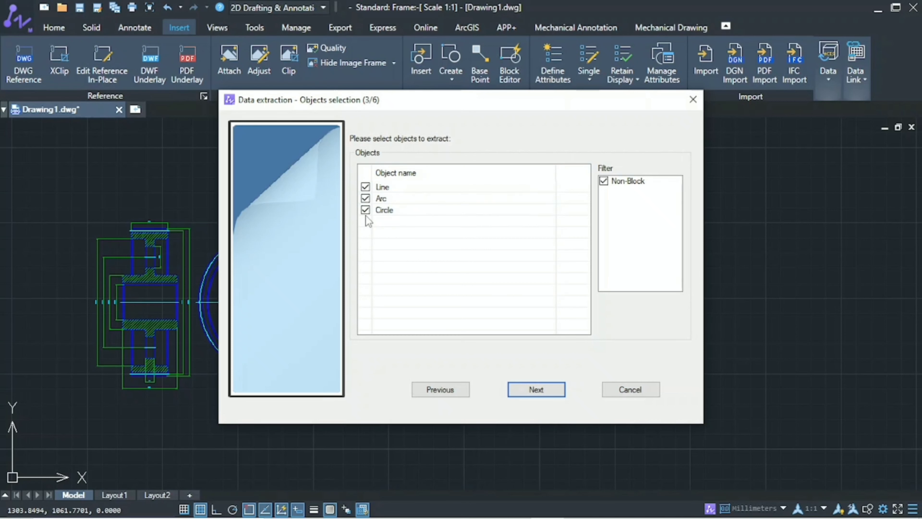
pyautogui.click(551, 394)
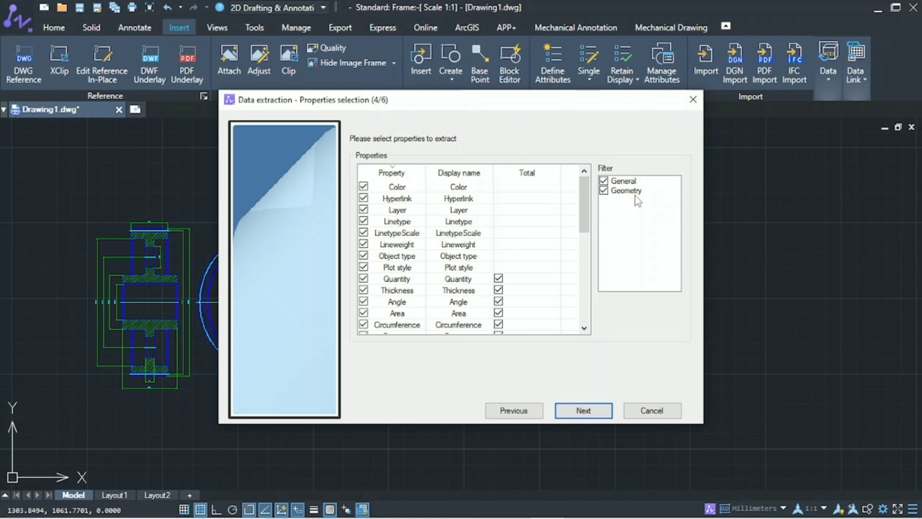
# - Examine the General and Geometry properties separately by filtering the property list, and restore both filters
pyautogui.click(603, 190)
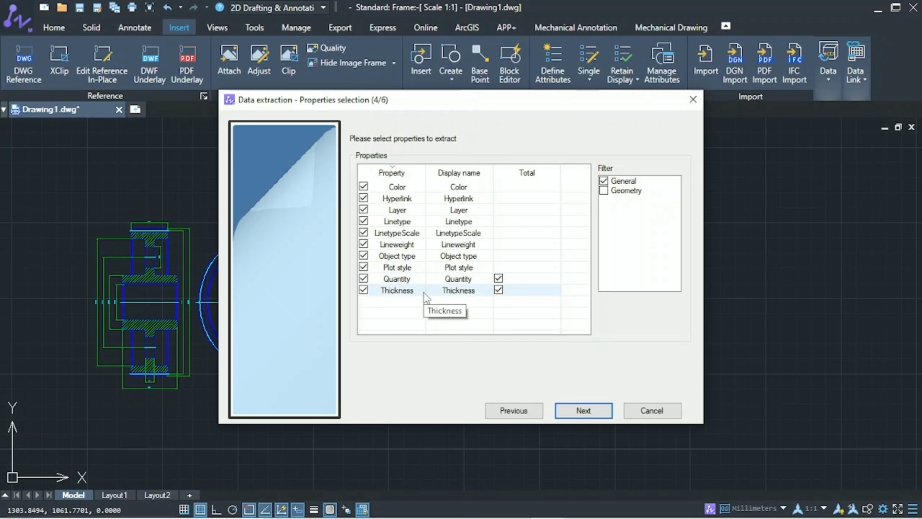
pyautogui.click(603, 191)
pyautogui.click(603, 181)
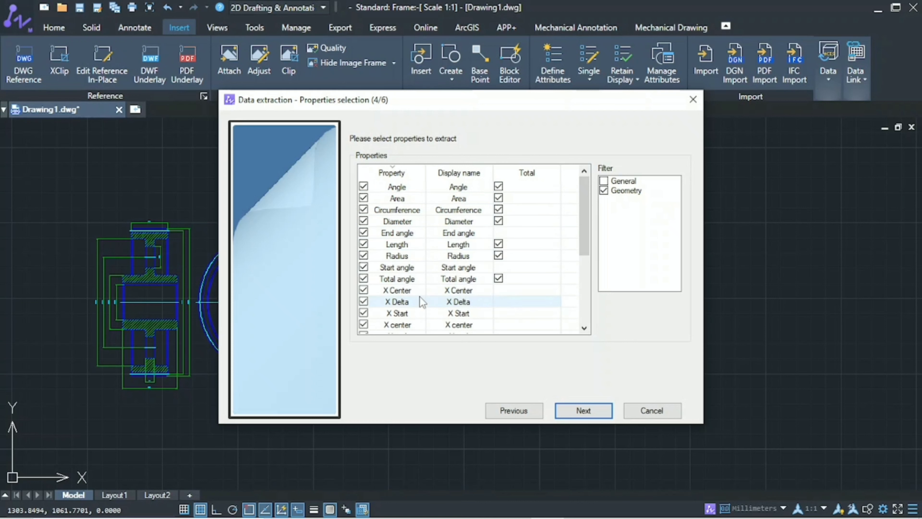
pyautogui.scroll(-3, 422, 306)
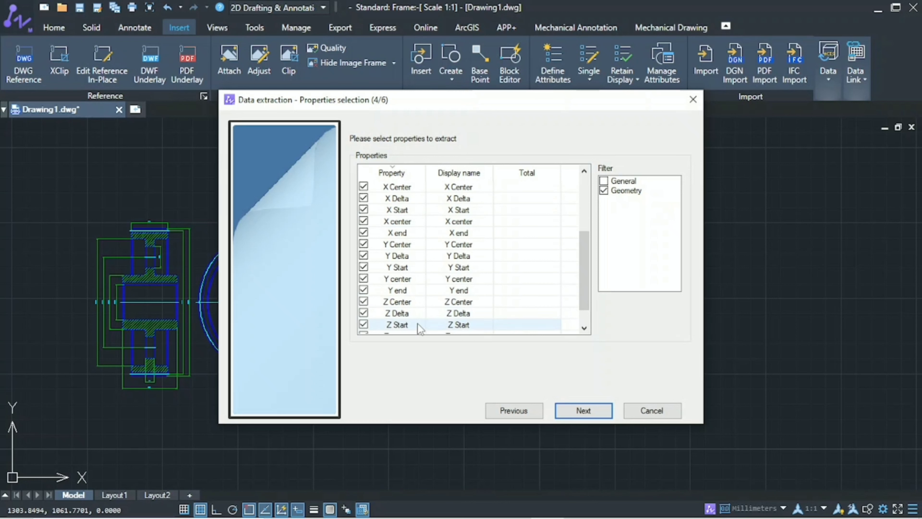
pyautogui.scroll(-1, 424, 315)
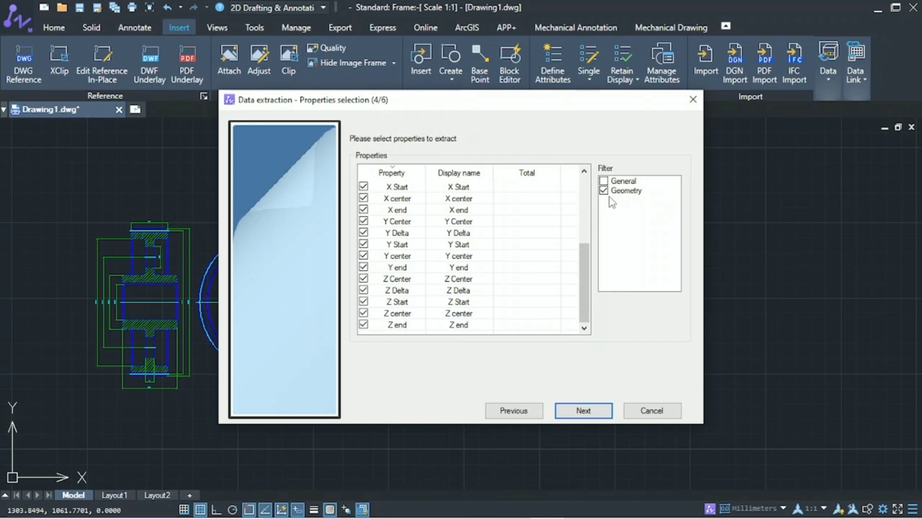
pyautogui.click(604, 180)
pyautogui.scroll(4, 519, 254)
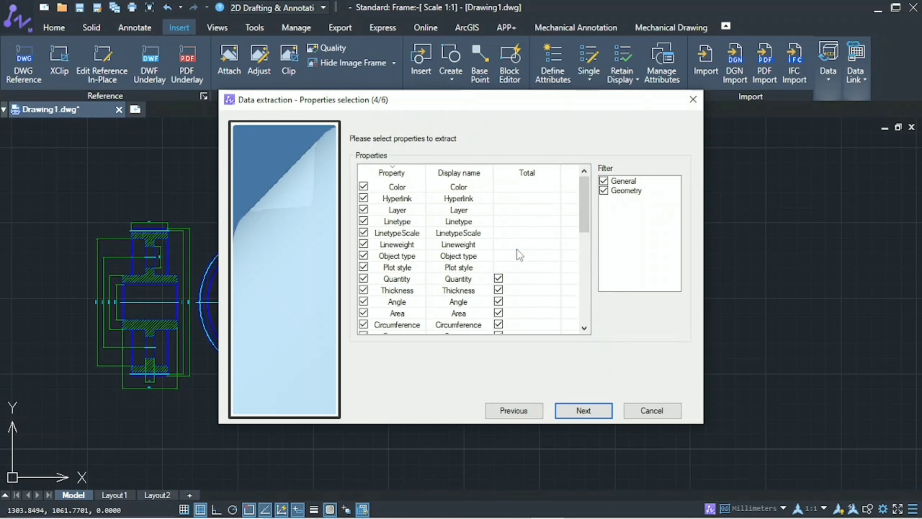
# - Exclude the Color, Hyperlink, Linetype, LinetypeScale and Lineweight properties from the extraction
pyautogui.click(363, 187)
pyautogui.click(363, 198)
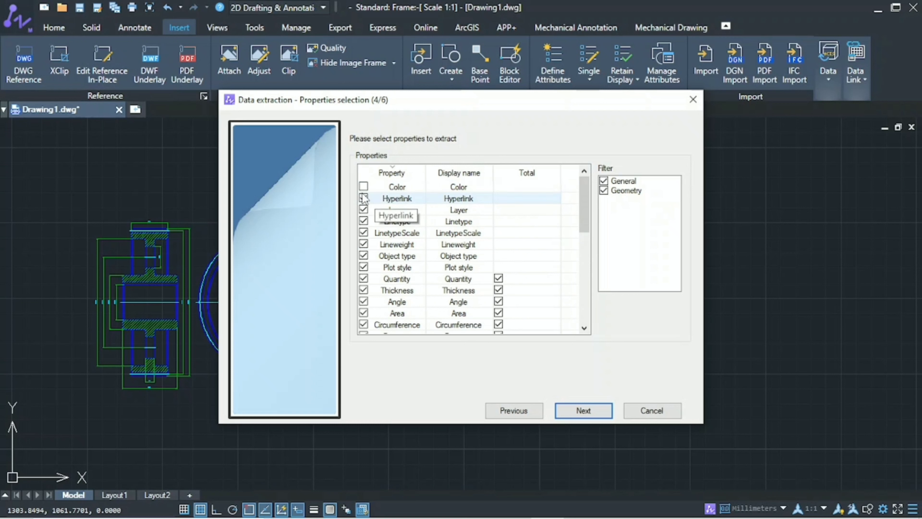
pyautogui.click(363, 221)
pyautogui.click(364, 232)
pyautogui.click(363, 244)
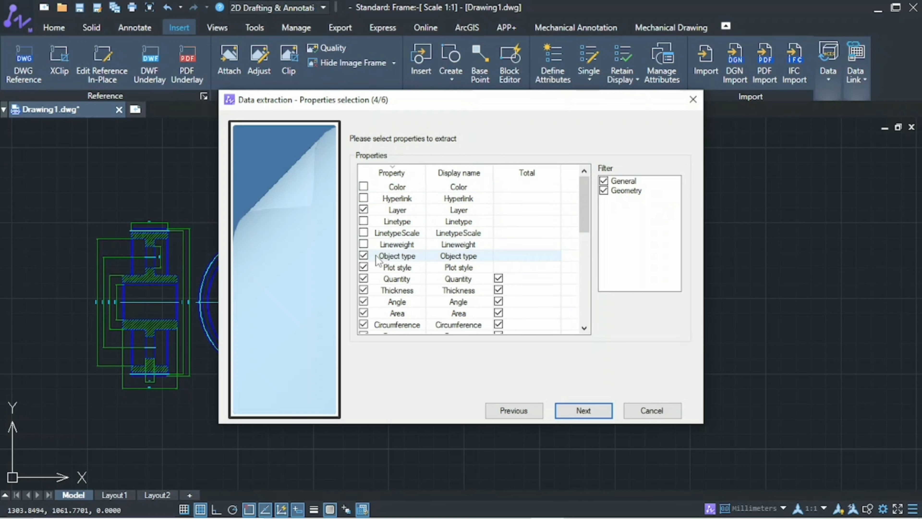
# - Exclude Plot style, Thickness, Angle, Circumference, End angle, Length, Start angle and Total angle from the extracted properties
pyautogui.click(363, 290)
pyautogui.click(363, 301)
pyautogui.scroll(-3, 367, 301)
pyautogui.click(364, 221)
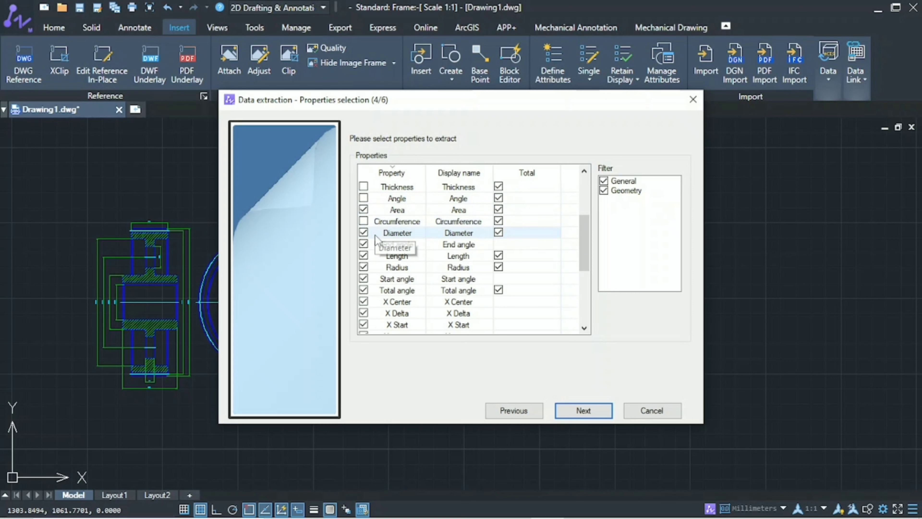
pyautogui.click(366, 244)
pyautogui.click(363, 256)
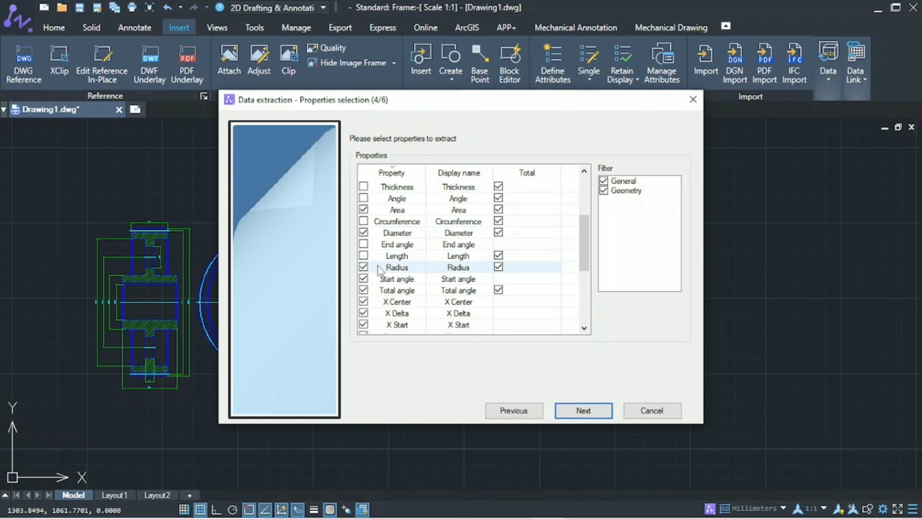
pyautogui.click(363, 290)
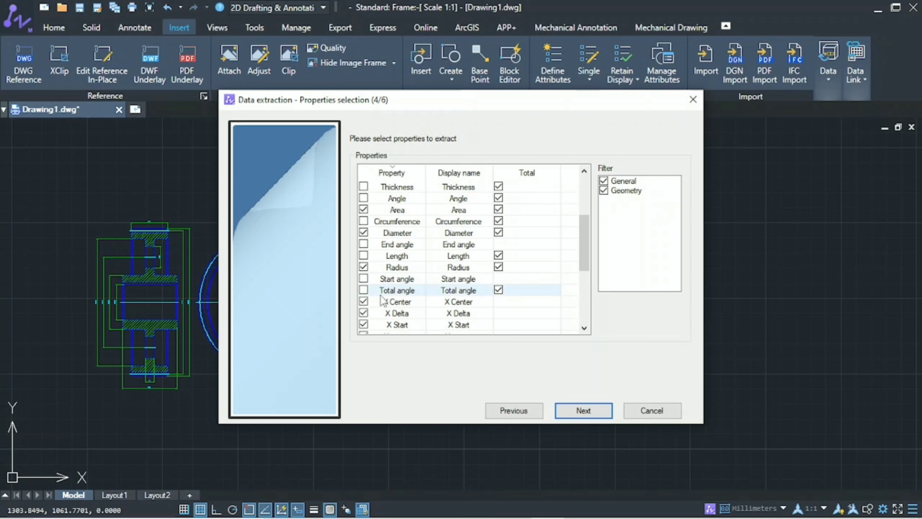
# - Exclude all X and Y center, delta, start and end properties from the extraction
pyautogui.scroll(-3, 379, 203)
pyautogui.click(363, 197)
pyautogui.click(363, 210)
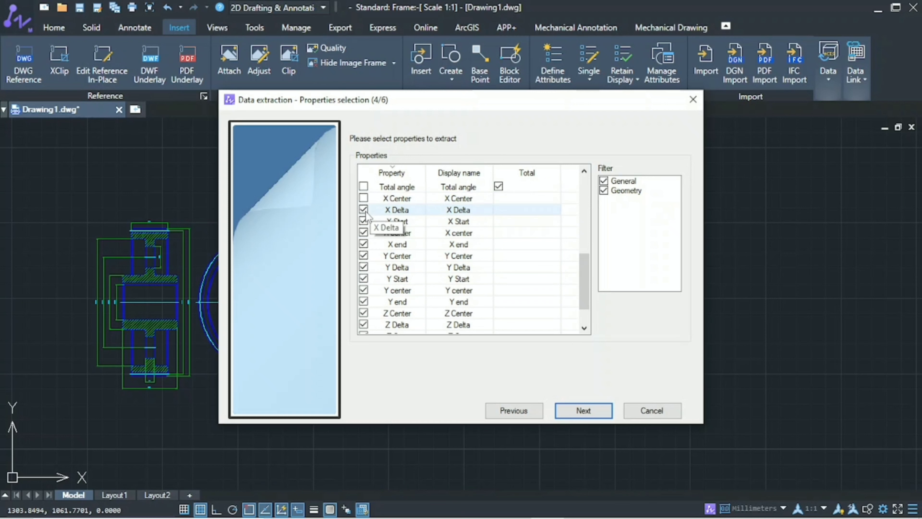
pyautogui.click(363, 222)
pyautogui.click(363, 233)
pyautogui.click(363, 244)
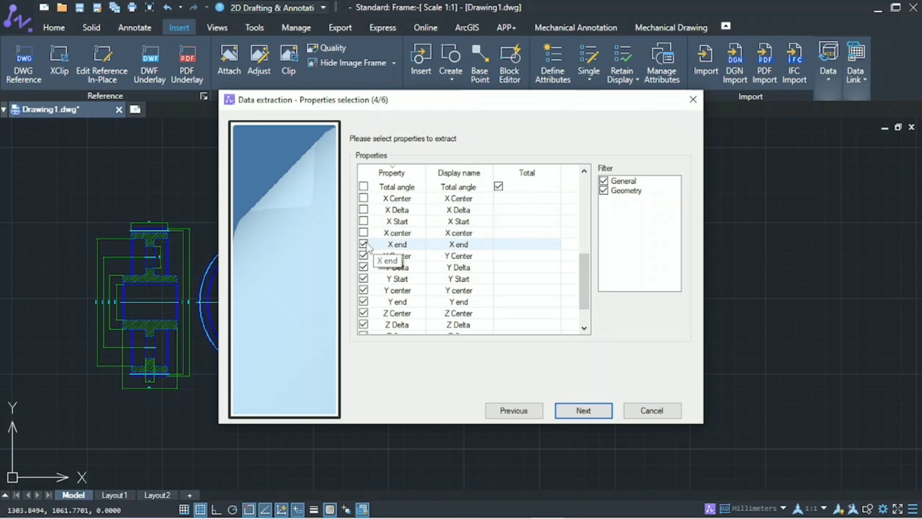
pyautogui.click(364, 255)
pyautogui.click(363, 267)
pyautogui.click(363, 279)
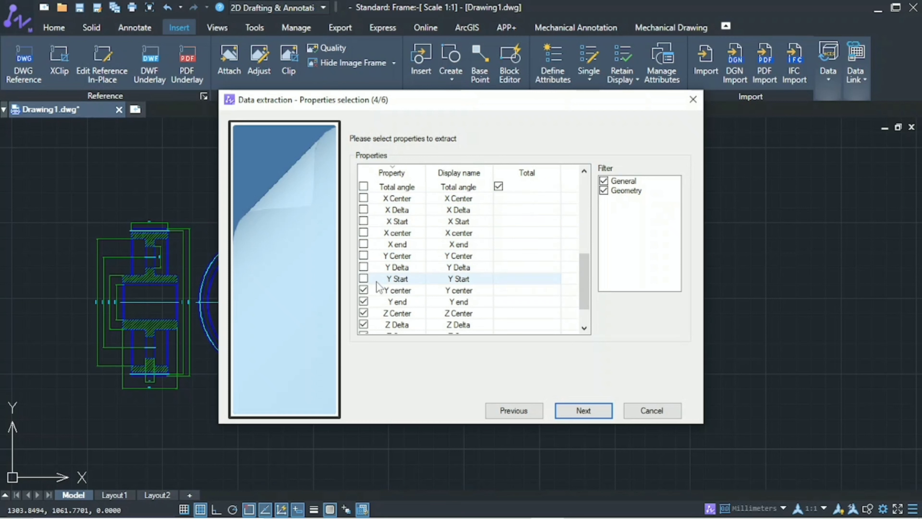
pyautogui.scroll(-1, 368, 277)
pyautogui.click(363, 256)
pyautogui.click(363, 266)
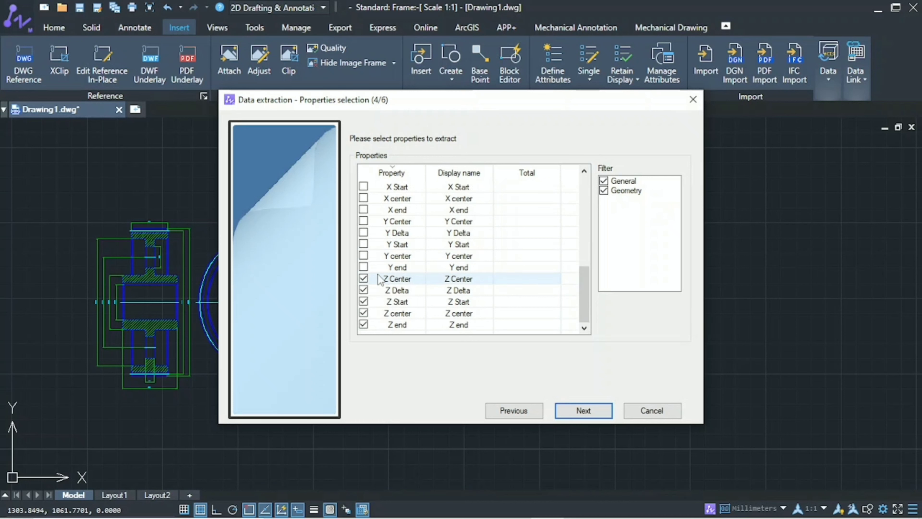
# - Exclude all Z center, delta, start and end properties and proceed to refining the data
pyautogui.click(363, 279)
pyautogui.click(363, 290)
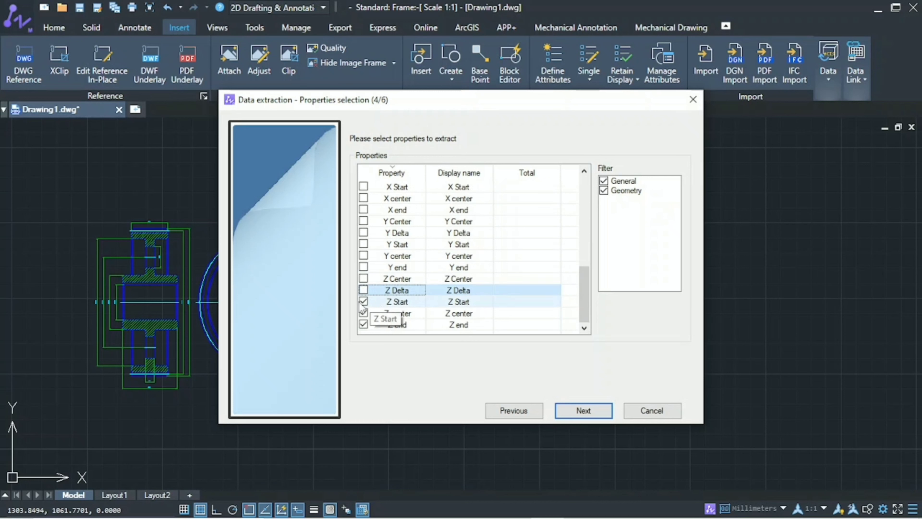
pyautogui.click(364, 301)
pyautogui.click(363, 313)
pyautogui.click(363, 324)
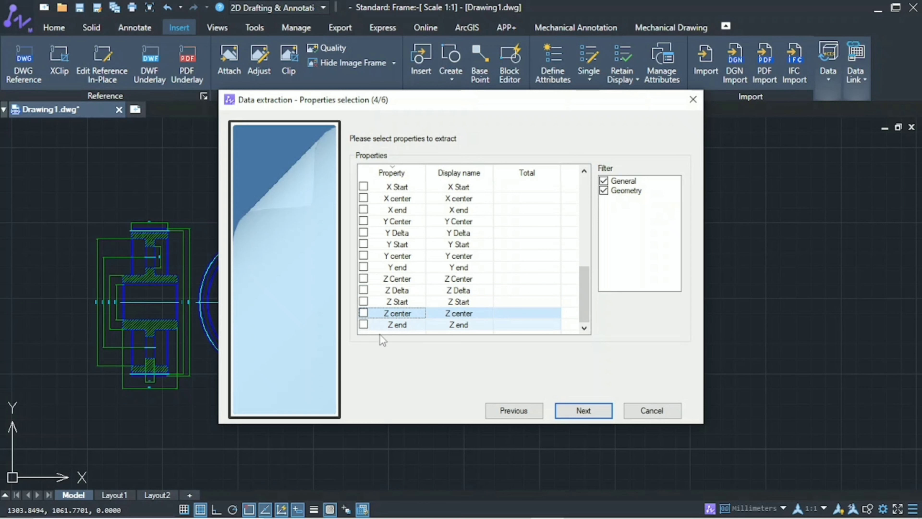
pyautogui.click(594, 413)
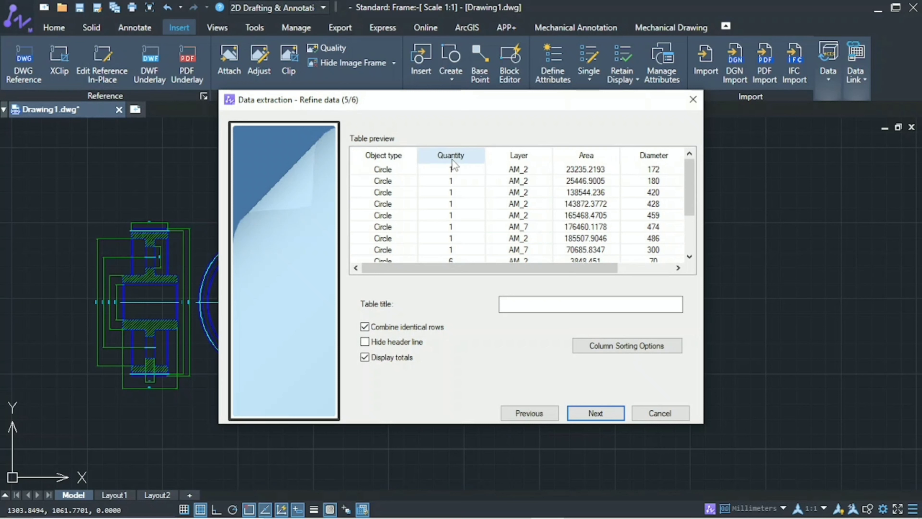
# - Title the table "data extraction", turn off the display of totals, and continue to the output options
pyautogui.moveTo(616, 268); pyautogui.dragTo(559, 267)
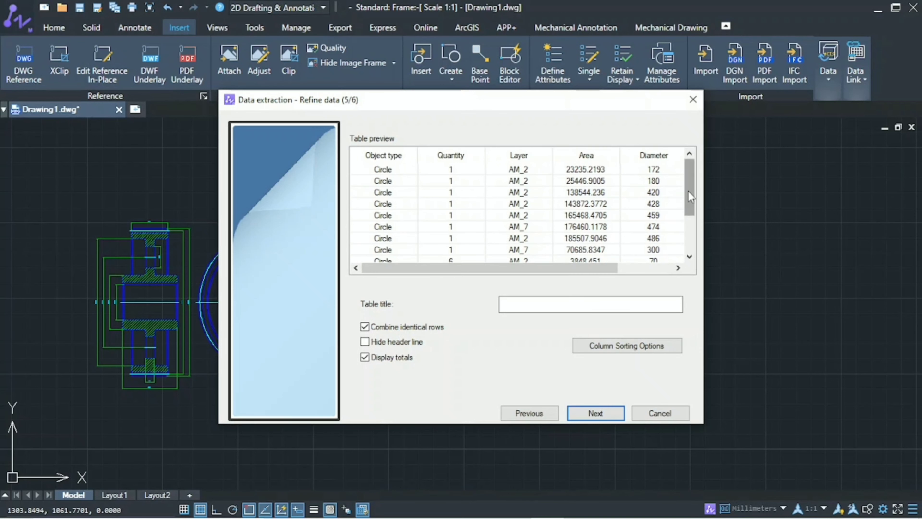
pyautogui.moveTo(688, 190); pyautogui.dragTo(695, 222)
pyautogui.hscroll(5, 634, 260)
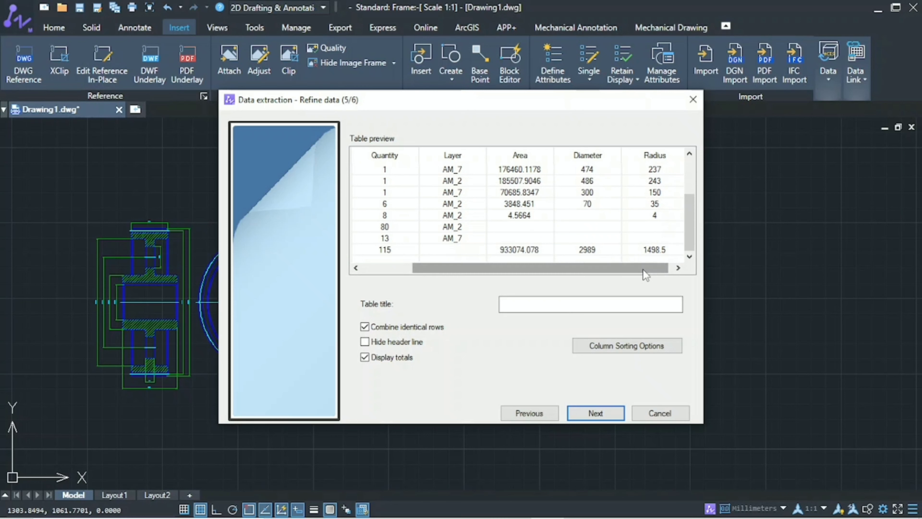
pyautogui.moveTo(648, 268); pyautogui.dragTo(588, 276)
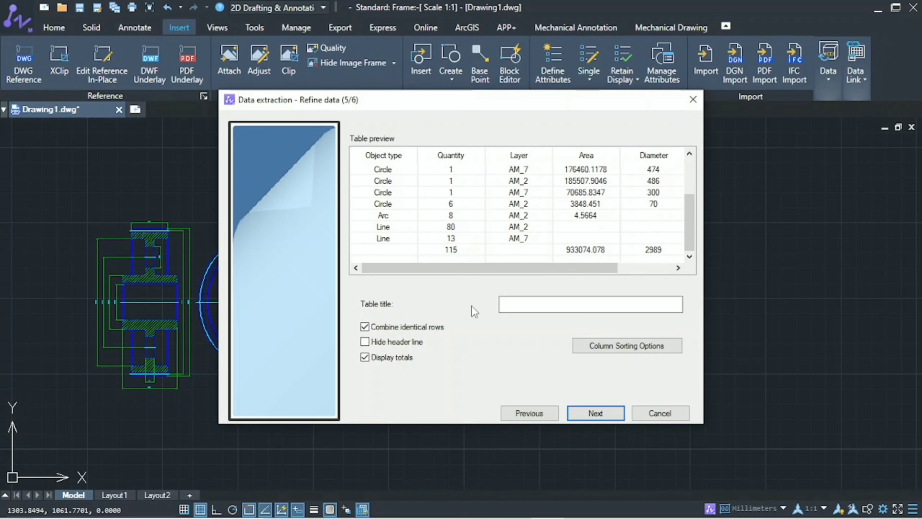
pyautogui.click(520, 307)
pyautogui.write('data extraction')
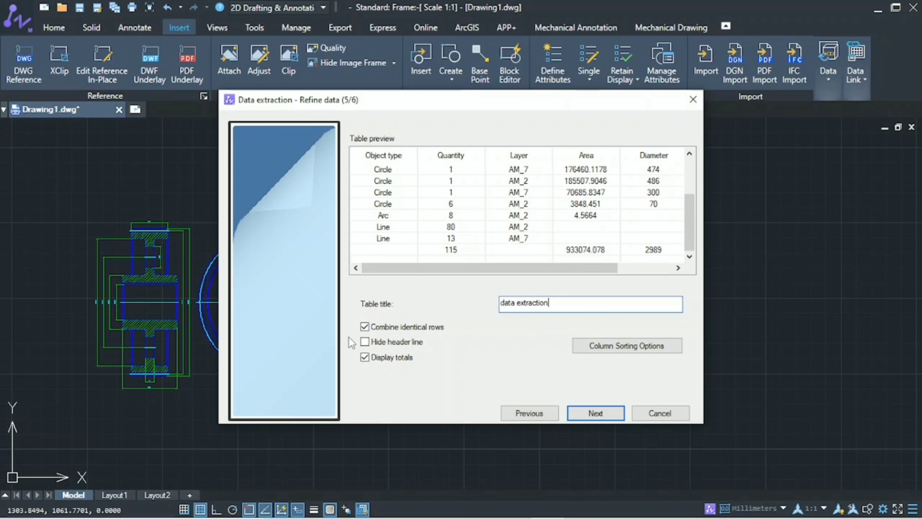
pyautogui.click(365, 358)
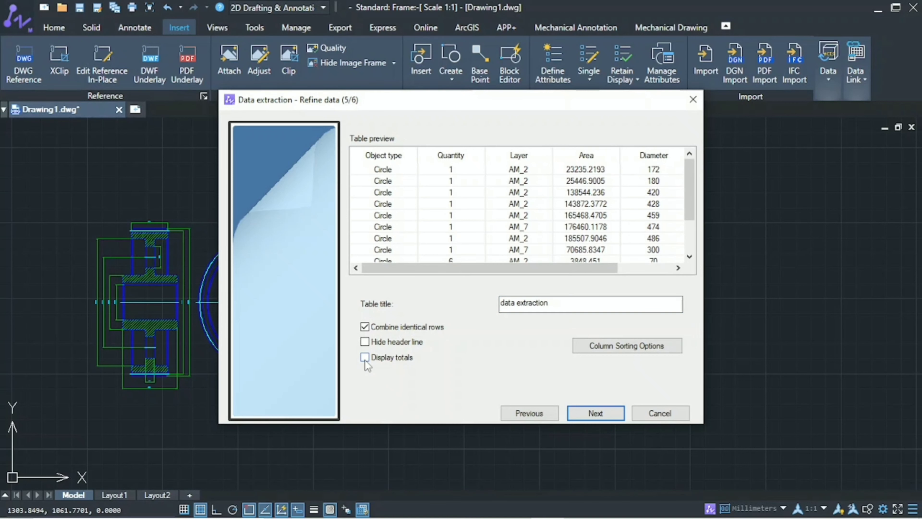
pyautogui.click(582, 416)
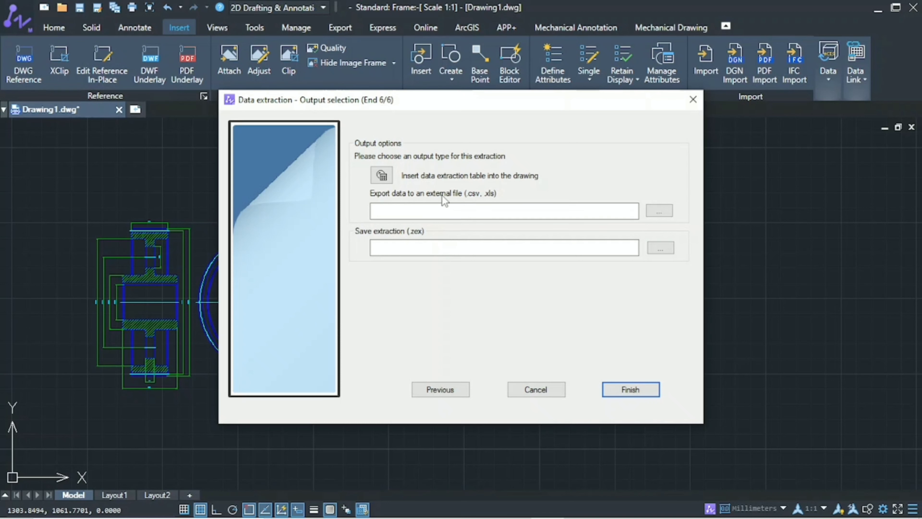
# - Set the external export file to an .xls file named "data extraction" on the Desktop
pyautogui.click(658, 210)
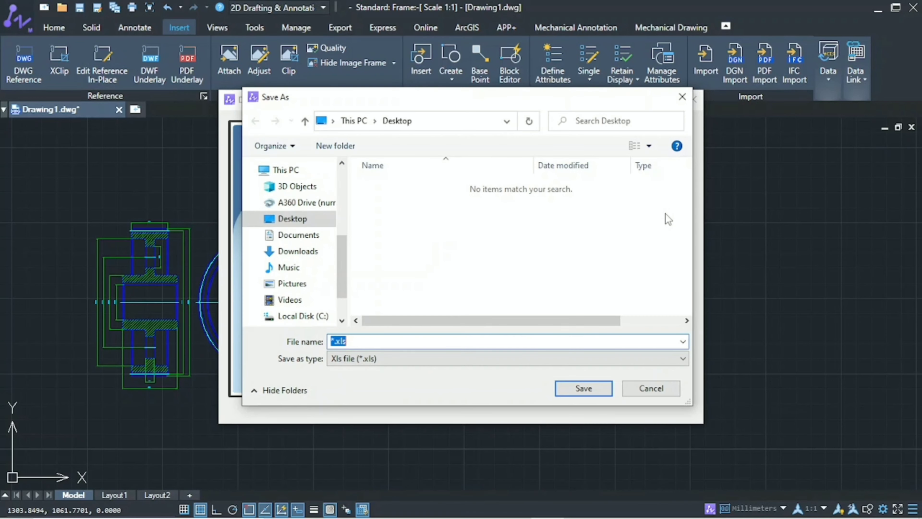
pyautogui.click(416, 363)
pyautogui.click(385, 376)
pyautogui.click(375, 340)
pyautogui.write('data extraction')
pyautogui.click(566, 390)
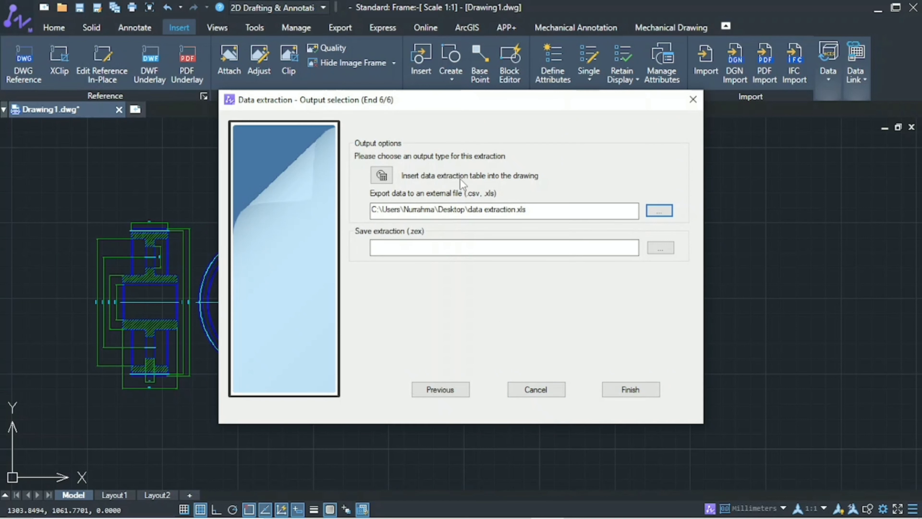
# - Insert the data extraction table in the empty area to the right of the circular view and finish the extraction
pyautogui.click(380, 175)
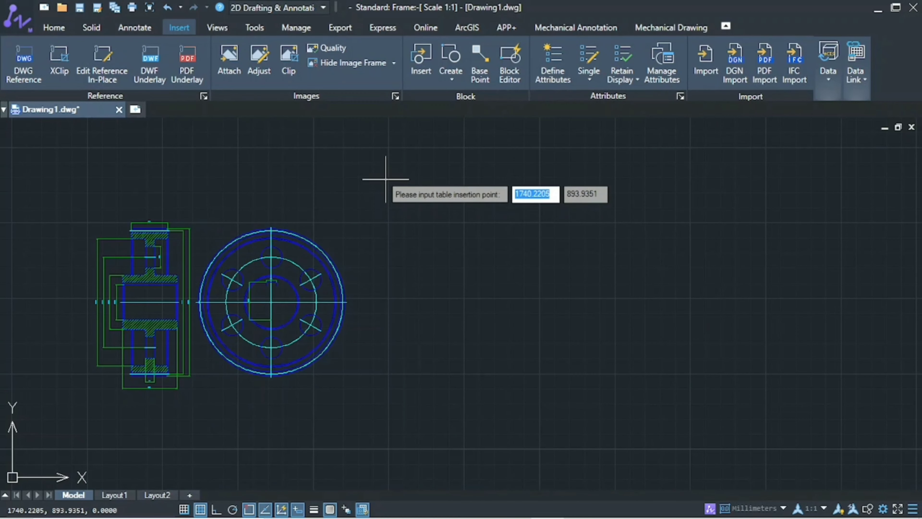
pyautogui.click(410, 226)
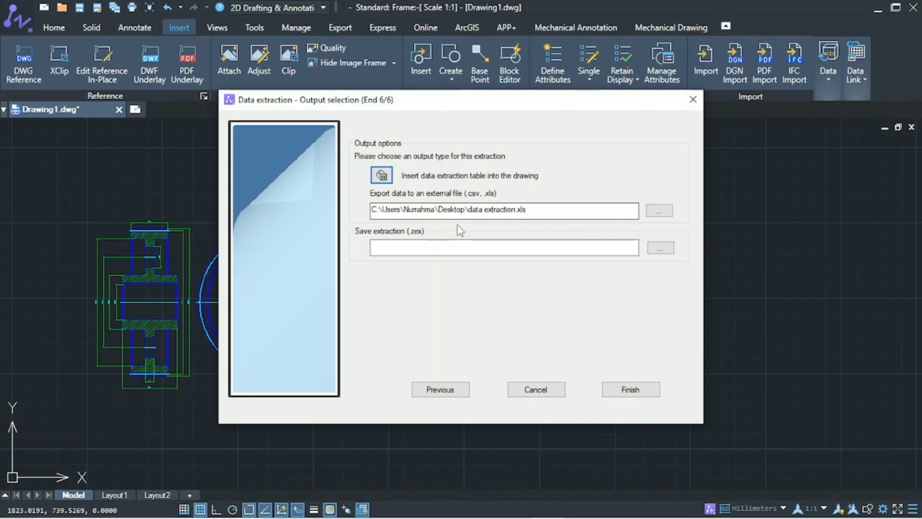
pyautogui.click(610, 391)
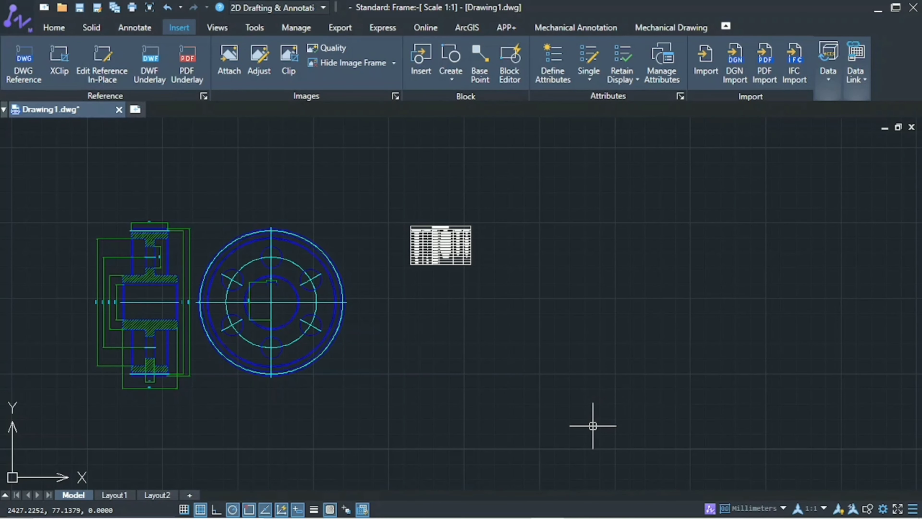
# - Examine the rows and columns of the inserted data extraction table up close
pyautogui.scroll(5, 479, 305)
pyautogui.moveTo(477, 305); pyautogui.dragTo(576, 469, button='middle')
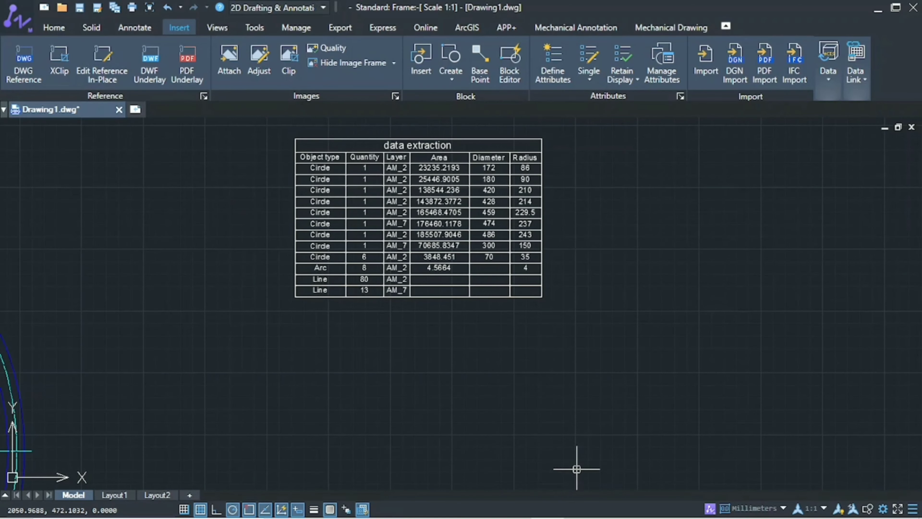
pyautogui.scroll(3, 545, 418)
pyautogui.moveTo(514, 392); pyautogui.dragTo(584, 478, button='middle')
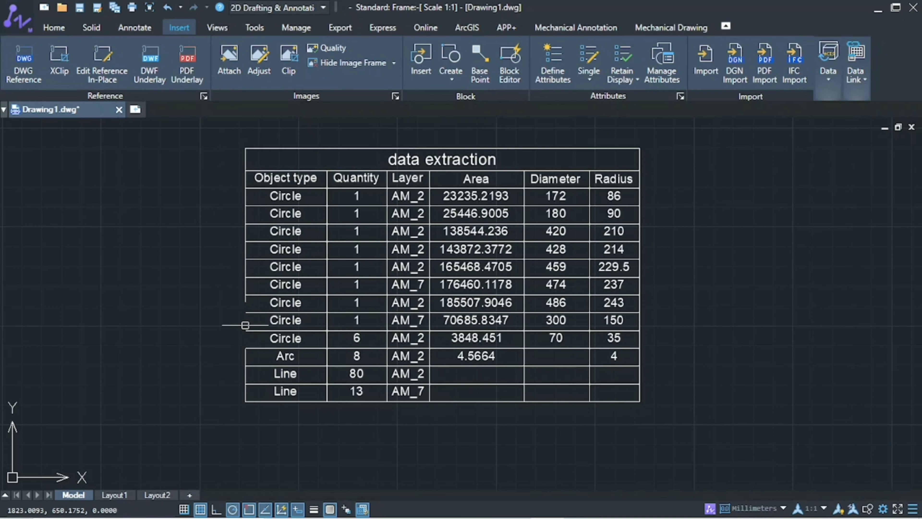
pyautogui.scroll(-3, 283, 426)
pyautogui.moveTo(295, 403); pyautogui.dragTo(282, 340, button='middle')
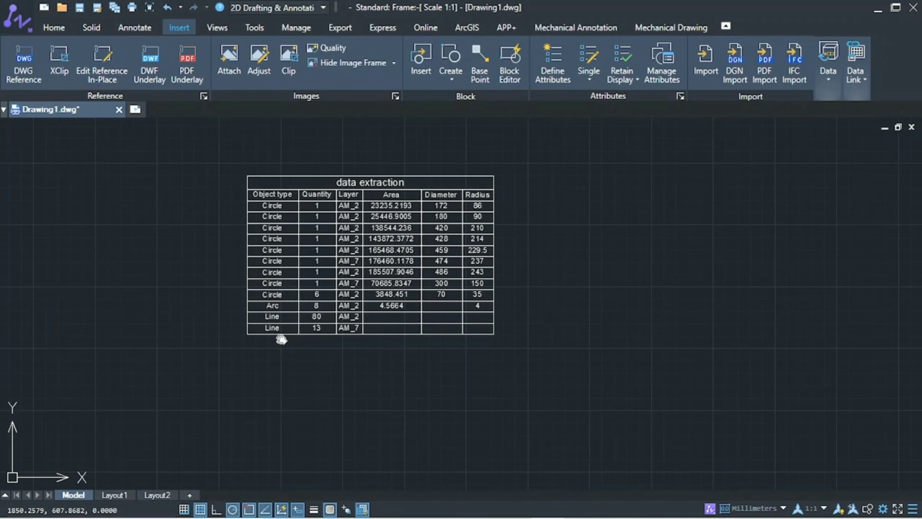
pyautogui.scroll(3, 595, 366)
pyautogui.scroll(-4, 595, 365)
pyautogui.scroll(1, 579, 301)
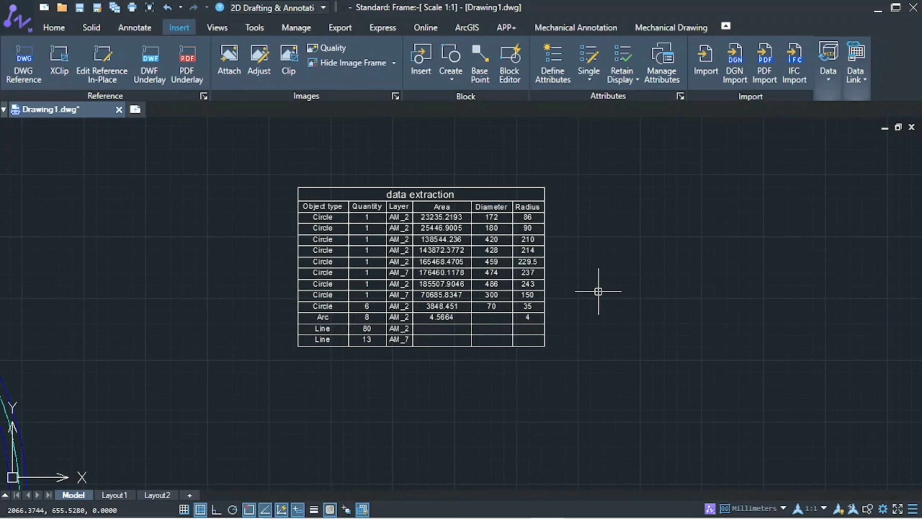
# - Scale the data extraction table by a factor of 3 about a base point at its upper-left corner
pyautogui.write('sc')
pyautogui.press('Return')
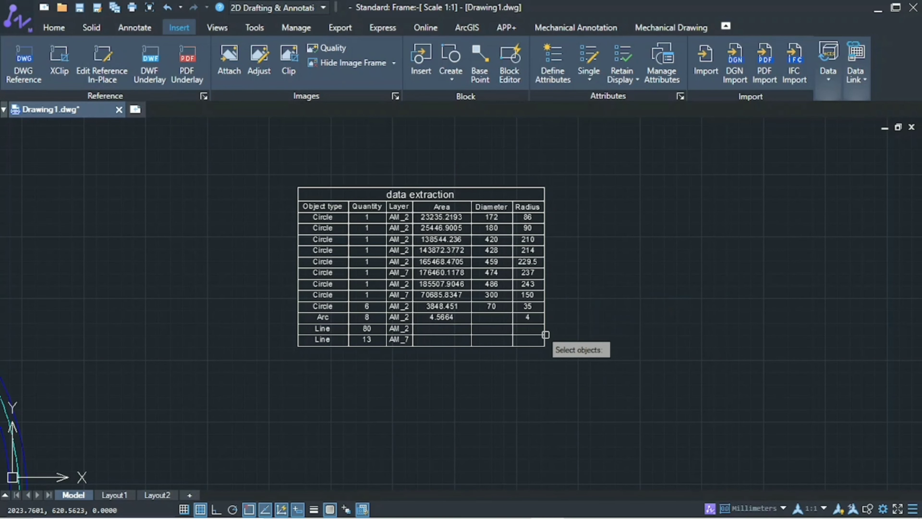
pyautogui.click(546, 334)
pyautogui.press('Return')
pyautogui.scroll(-2, 582, 304)
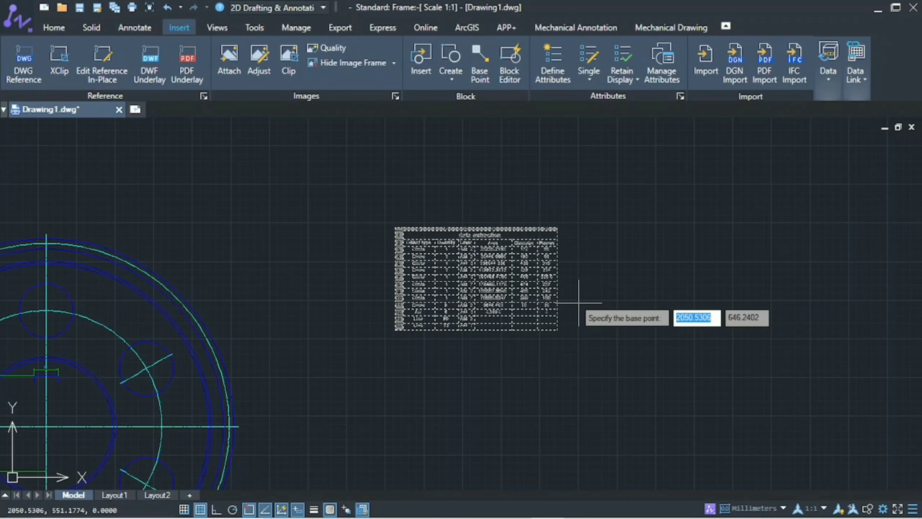
pyautogui.click(398, 235)
pyautogui.write('3')
pyautogui.press('Return')
pyautogui.scroll(-2, 421, 263)
pyautogui.scroll(-2, 422, 264)
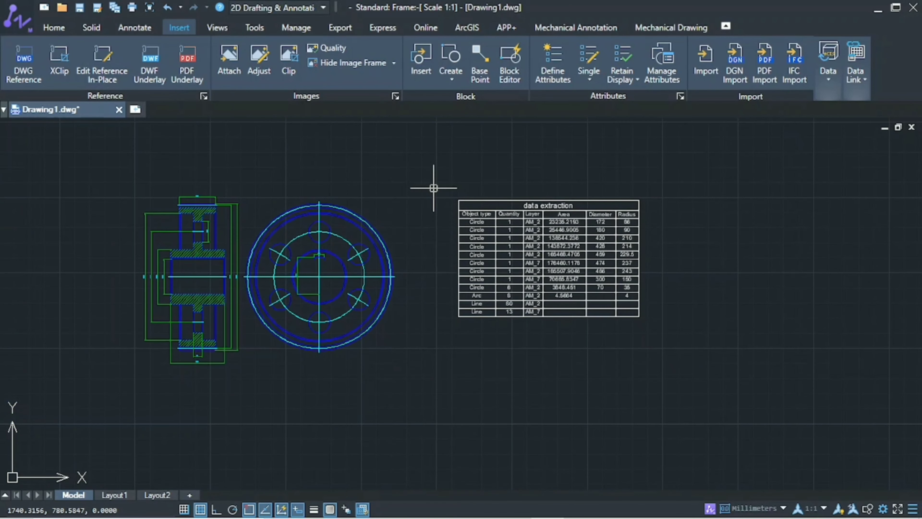
# - Move the enlarged table straight down so its lower edge lines up with the bottom of the circular view
pyautogui.write('m')
pyautogui.press('Return')
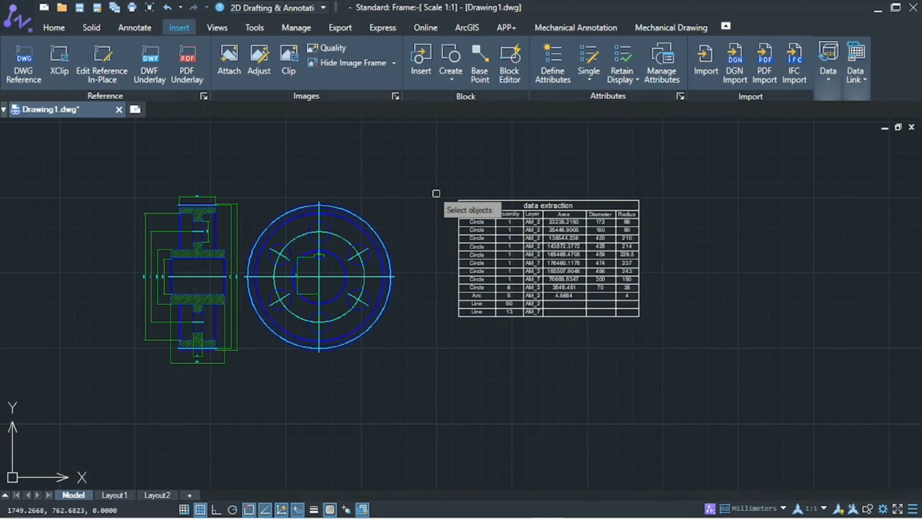
pyautogui.click(458, 221)
pyautogui.press('Return')
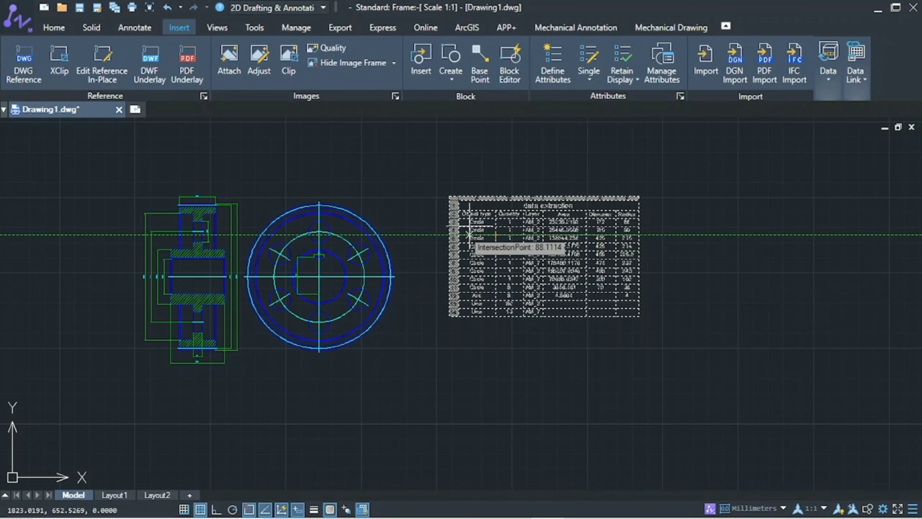
pyautogui.click(459, 251)
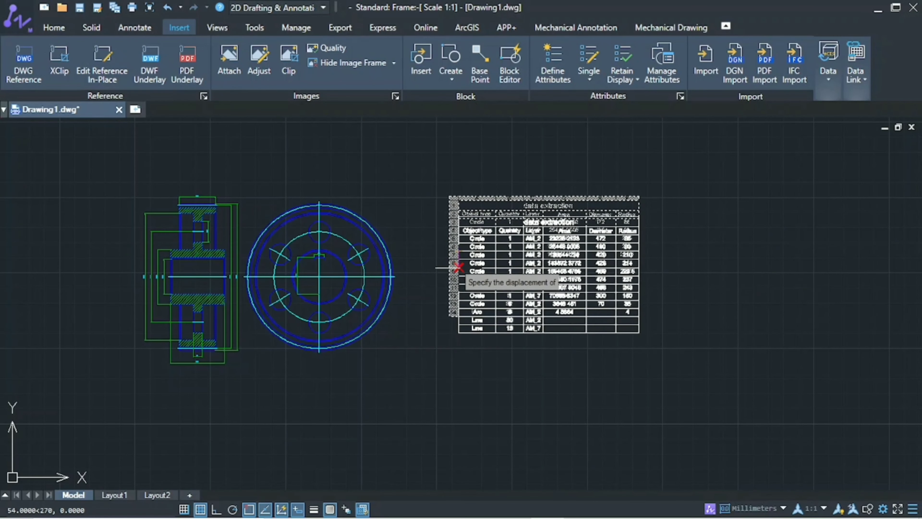
pyautogui.click(458, 284)
pyautogui.scroll(1, 440, 277)
pyautogui.moveTo(440, 277); pyautogui.dragTo(518, 292, button='middle')
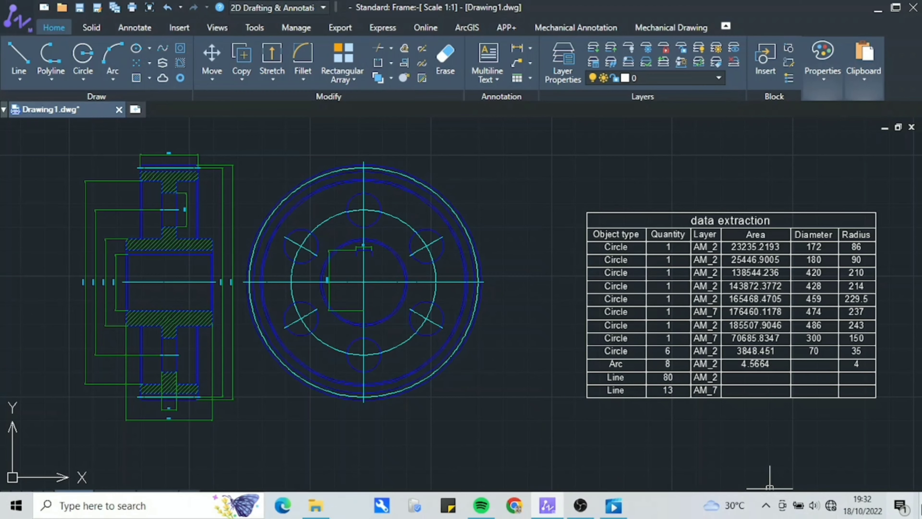
# - Switch to the Desktop, open the exported "data extraction" file in Excel, dismiss the document recovery list and view the sheet full screen
pyautogui.click(920, 506)
pyautogui.doubleClick(37, 247)
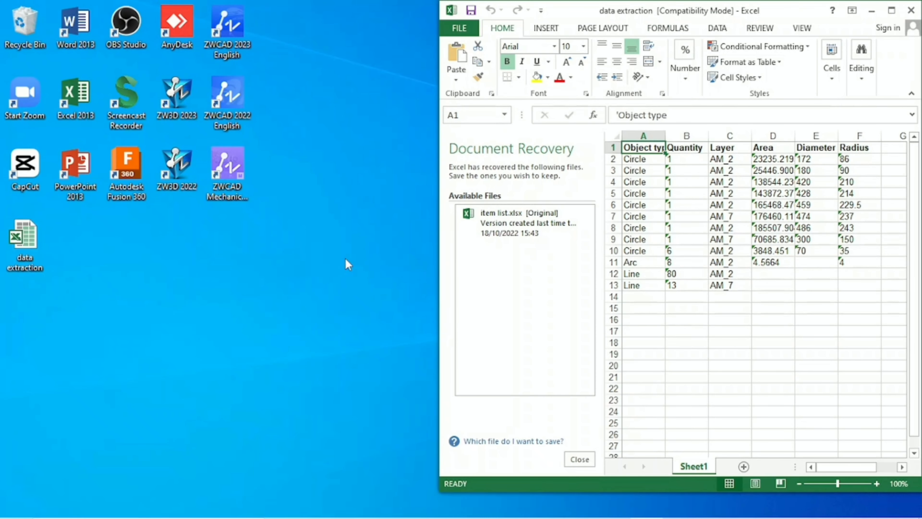
pyautogui.click(580, 459)
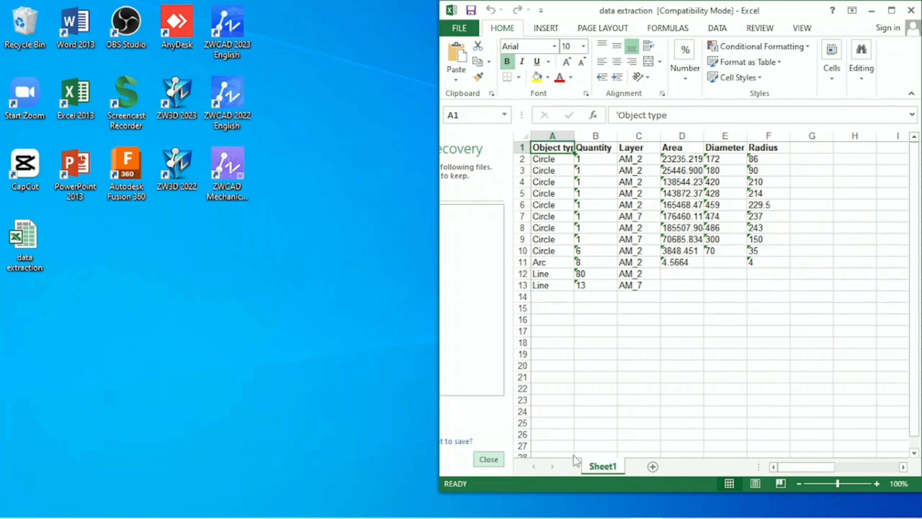
pyautogui.click(892, 11)
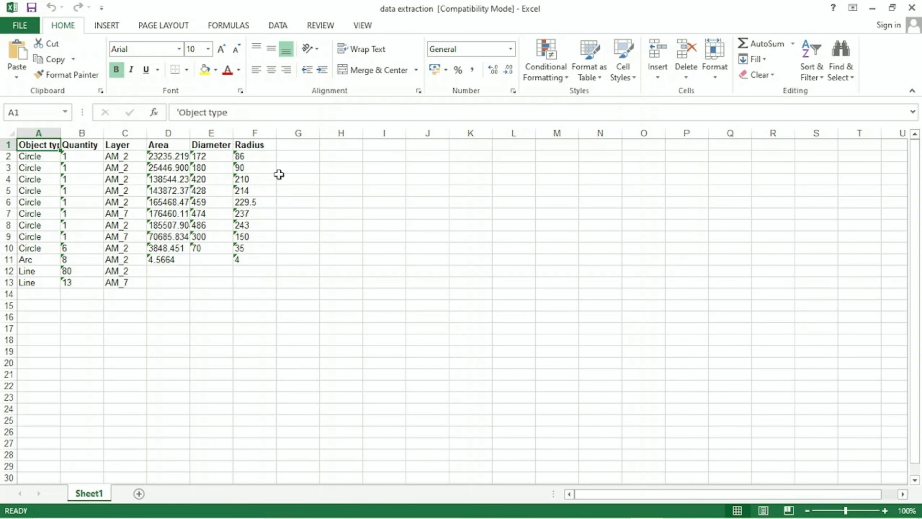